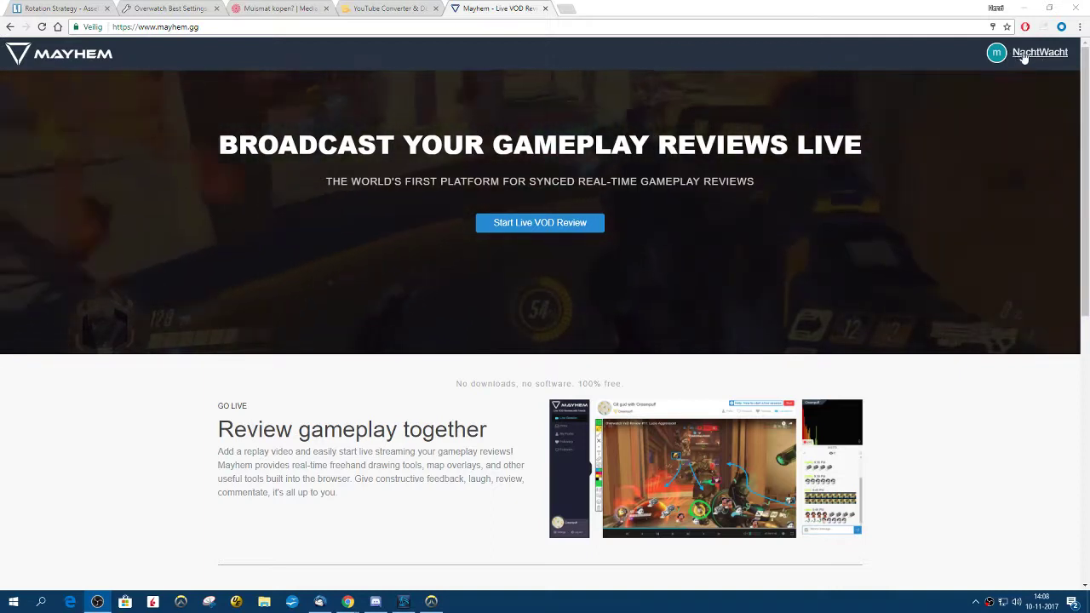
Open the account dropdown from the username at the top right of mayhem.gg
{"action": "left_click", "coordinate": [1039, 56]}
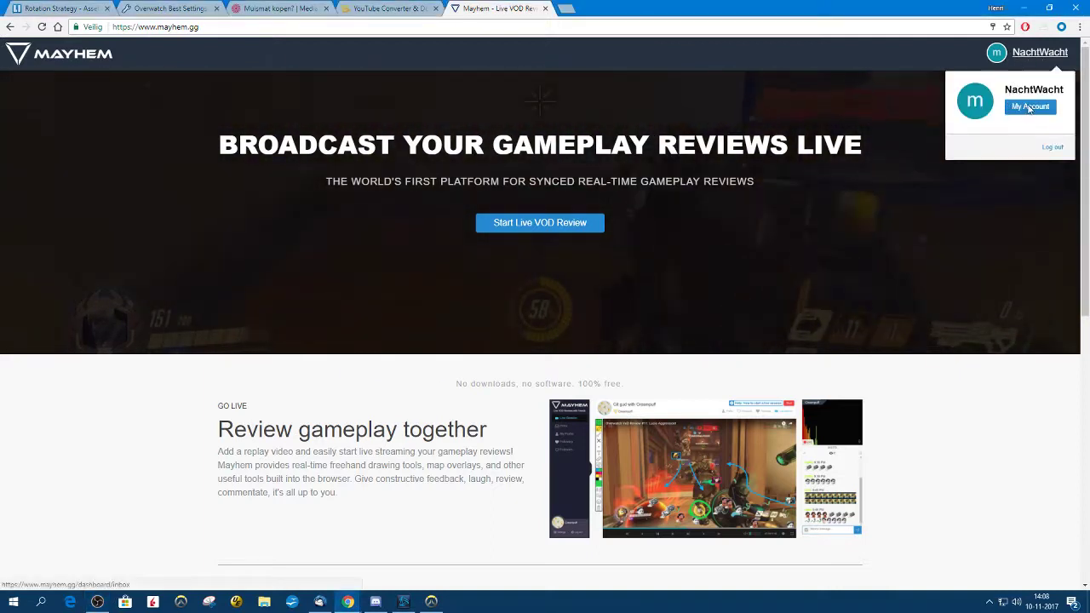
Go to My Account and scroll through the account Settings page
{"action": "left_click", "coordinate": [1027, 109]}
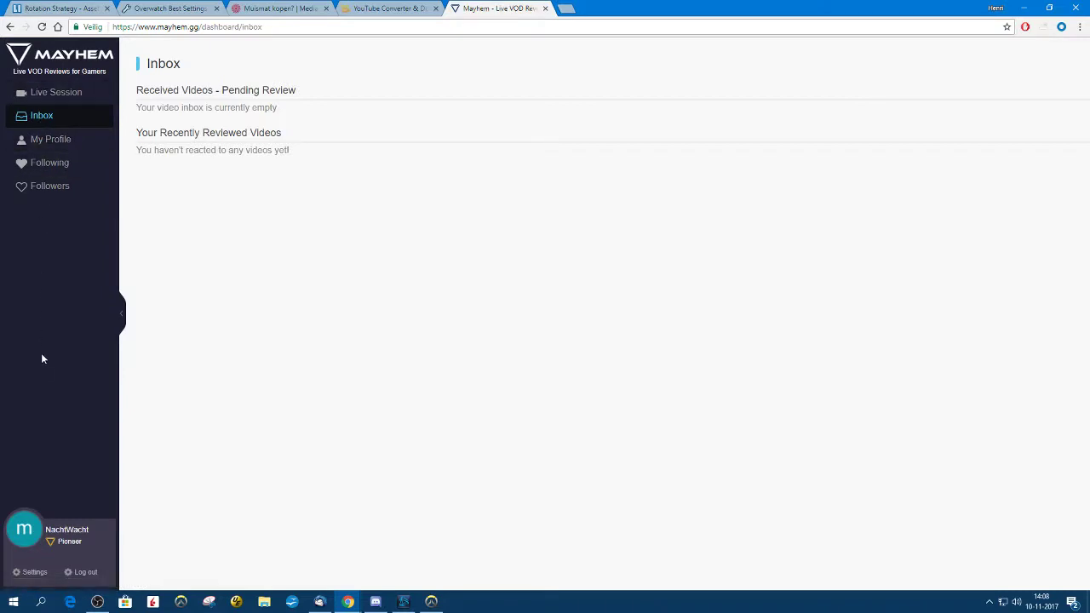
{"action": "left_click", "coordinate": [34, 572]}
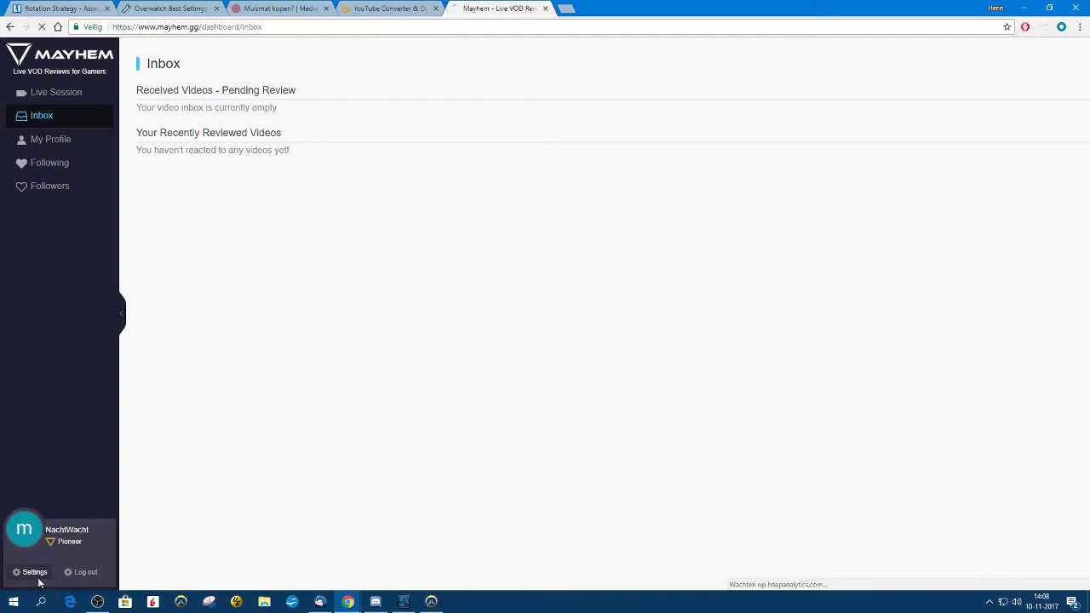
{"action": "scroll", "coordinate": [472, 265], "scroll_direction": "down", "scroll_amount": 4}
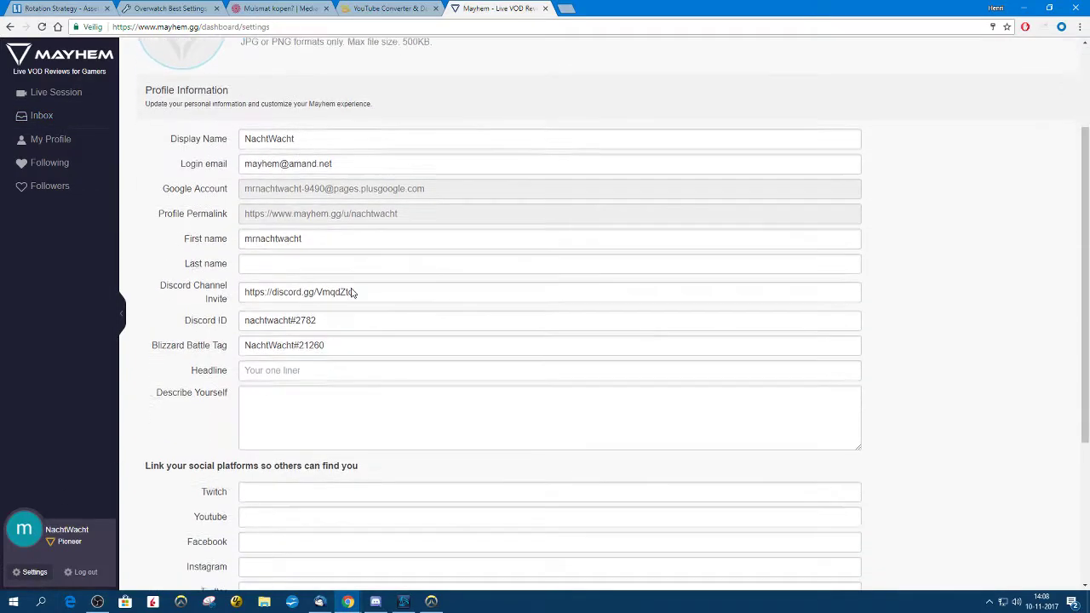
{"action": "scroll", "coordinate": [329, 209], "scroll_direction": "up", "scroll_amount": 1}
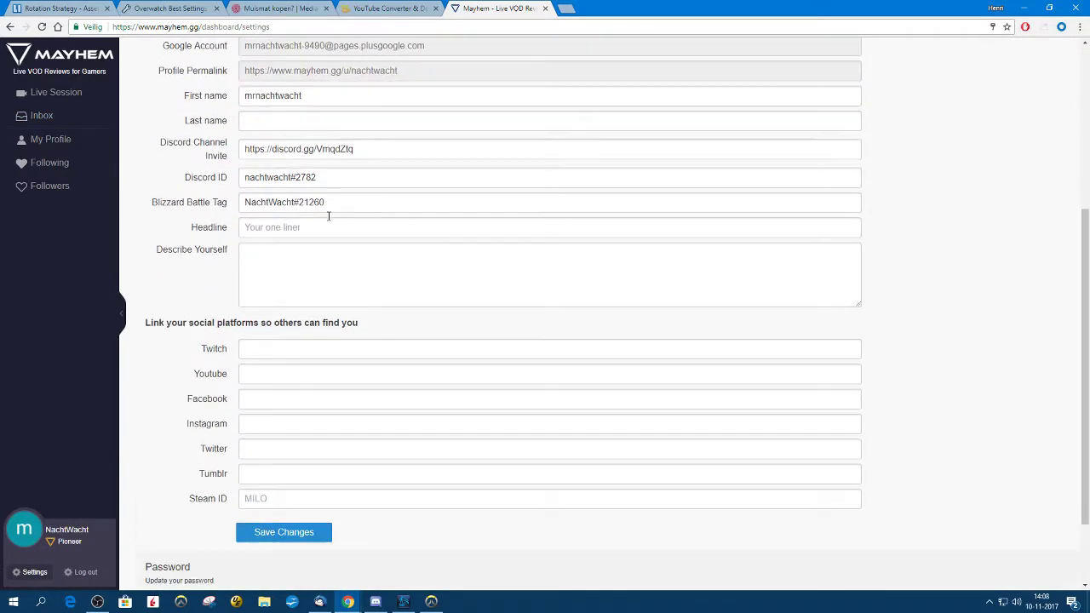
{"action": "scroll", "coordinate": [264, 190], "scroll_direction": "down", "scroll_amount": 2}
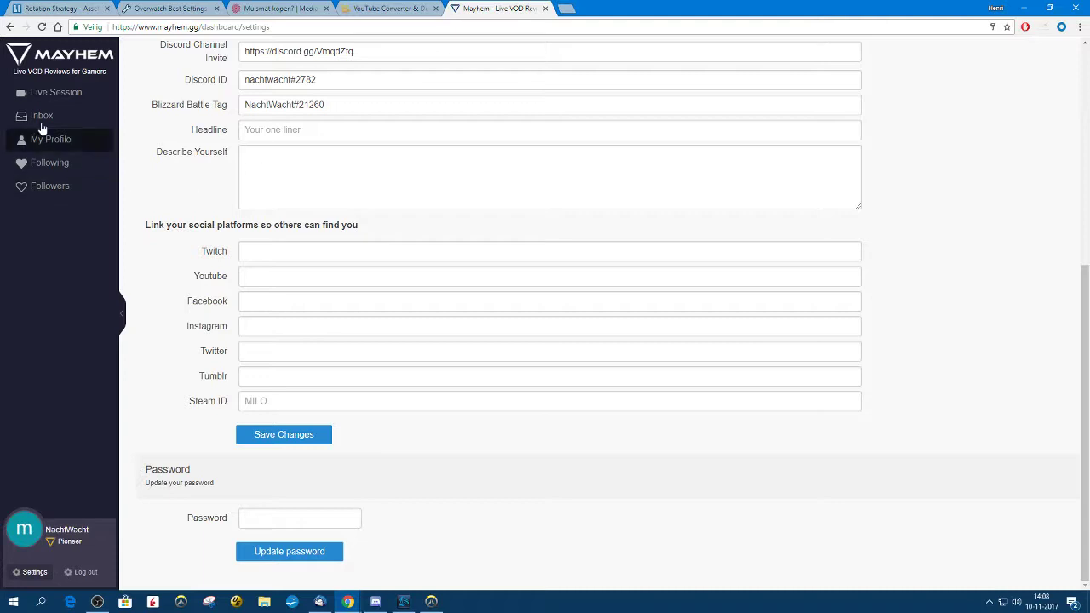
Visit the Live Session page, then open My Profile, confirming Verlaten to leave
{"action": "left_click", "coordinate": [58, 98]}
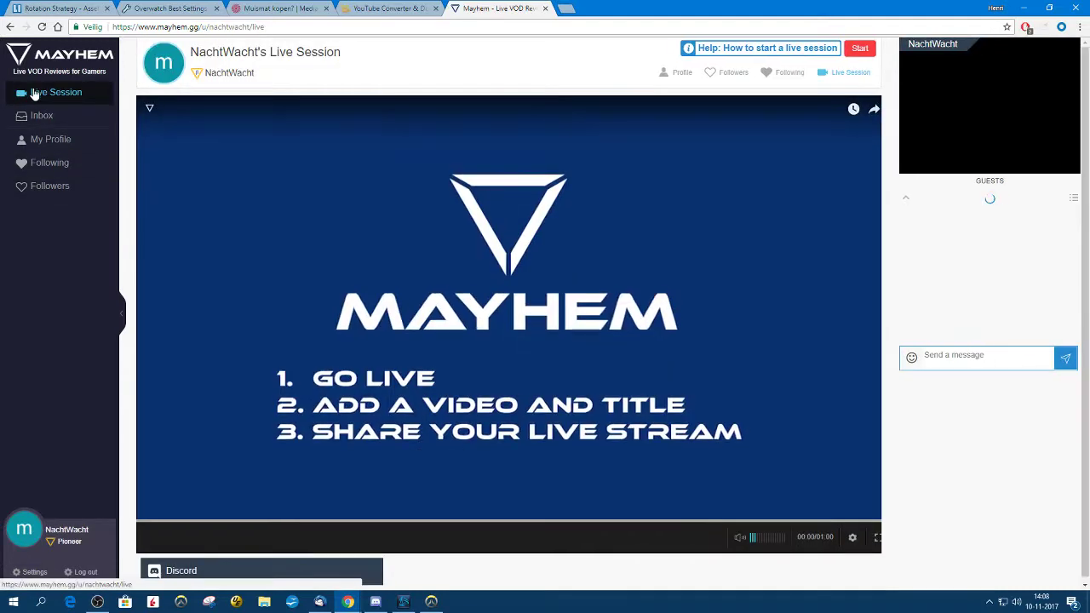
{"action": "left_click", "coordinate": [37, 145]}
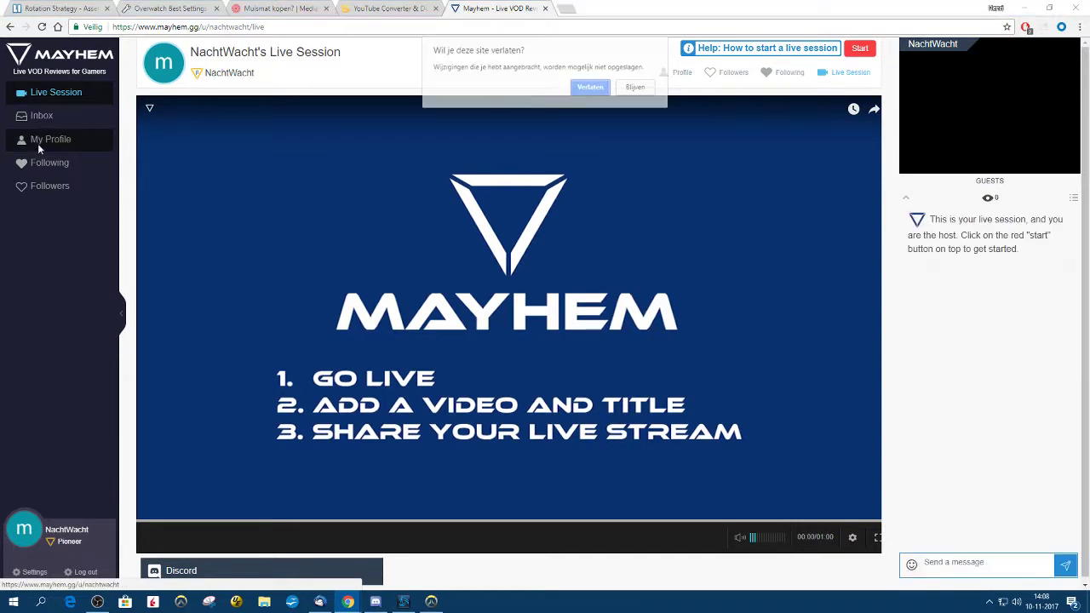
{"action": "left_click", "coordinate": [594, 89]}
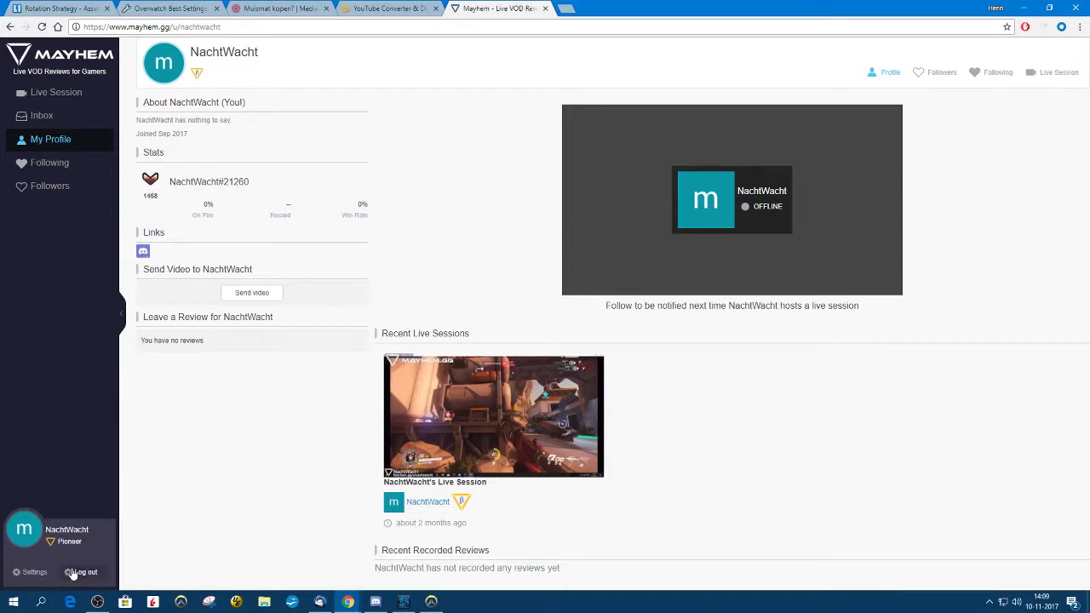
Go back to Live Session and open the session setup panel with the red Start button
{"action": "left_click", "coordinate": [65, 95]}
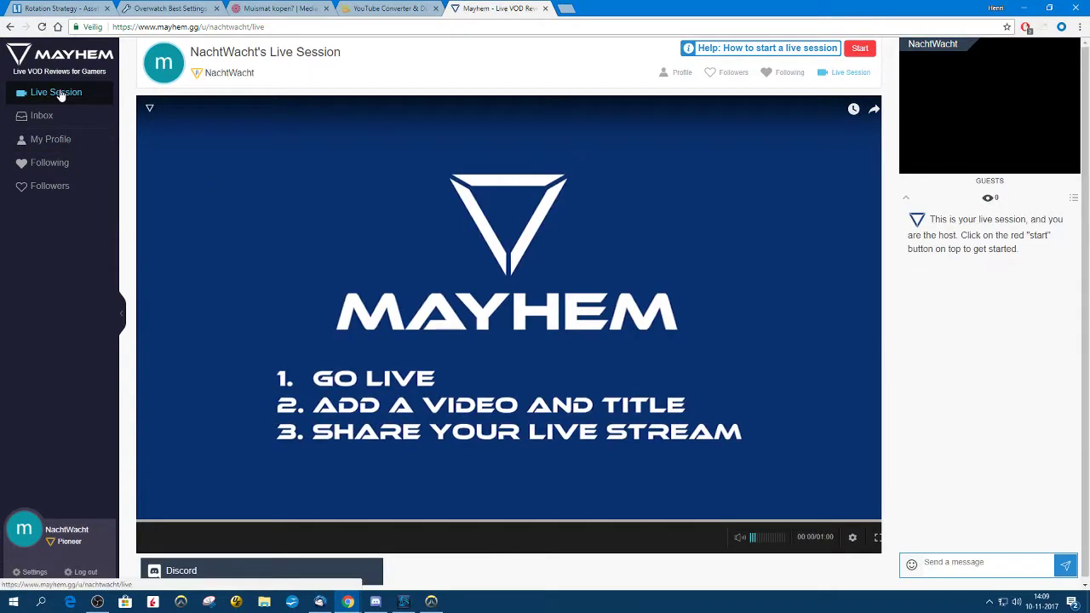
{"action": "left_click", "coordinate": [859, 51]}
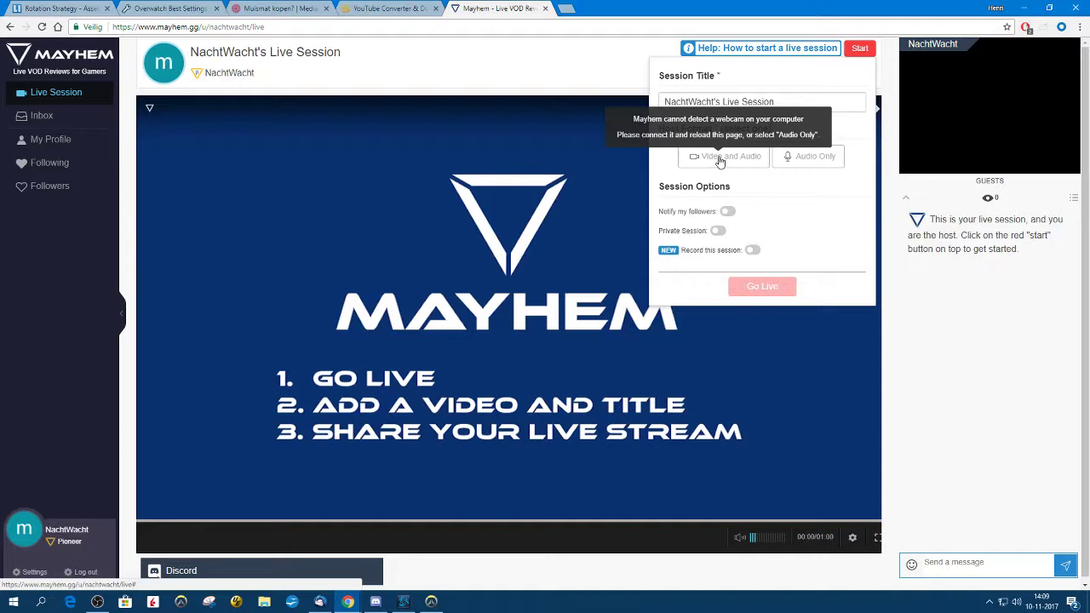
Choose Audio Only hosting, leave Private Session off, and Go Live
{"action": "left_click", "coordinate": [806, 160]}
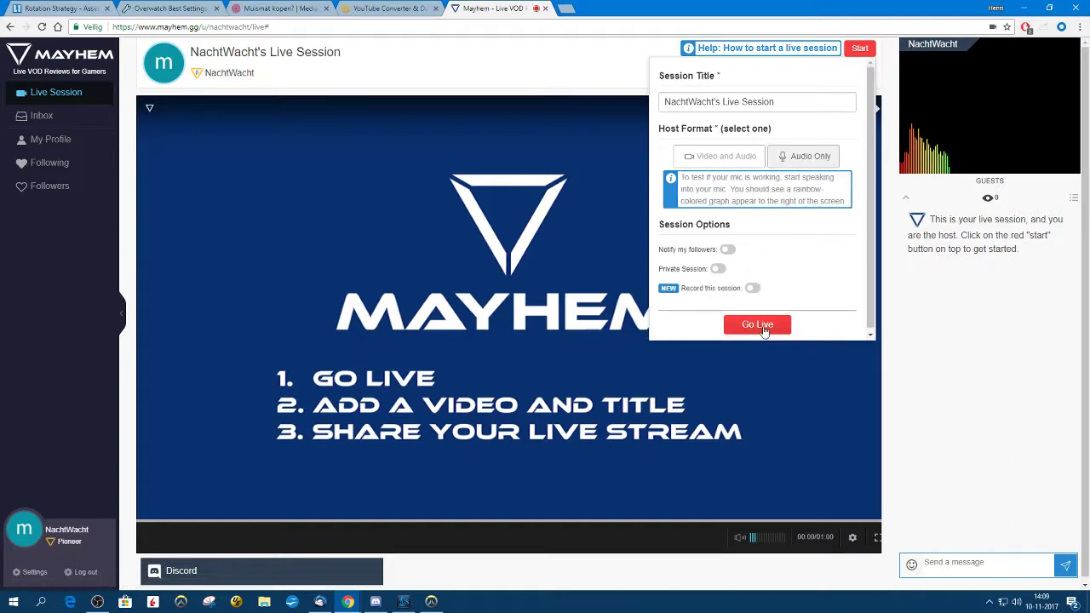
{"action": "left_click", "coordinate": [716, 269]}
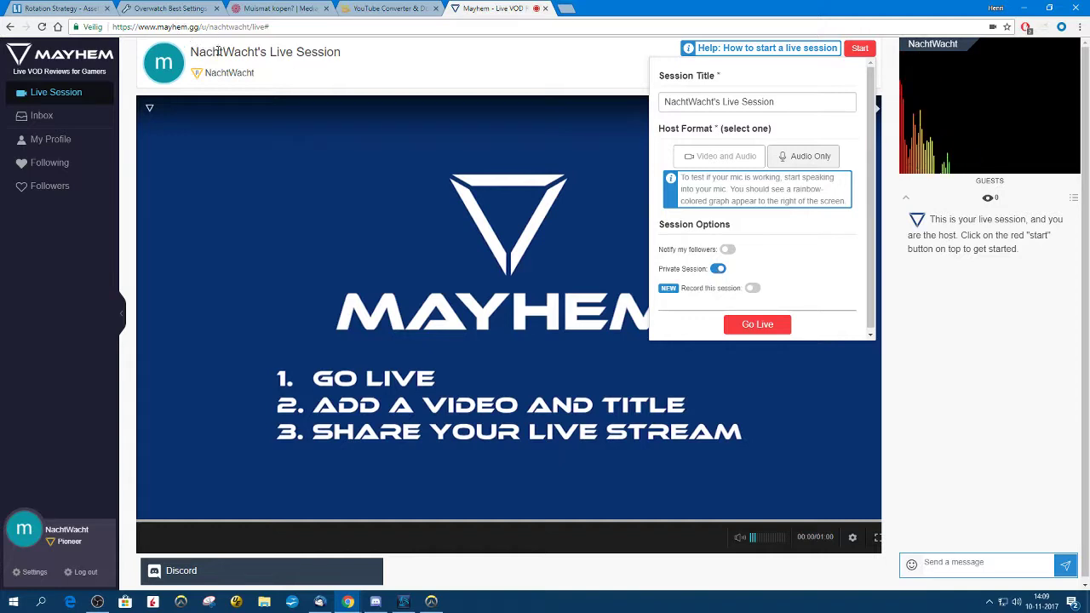
{"action": "left_click", "coordinate": [716, 271]}
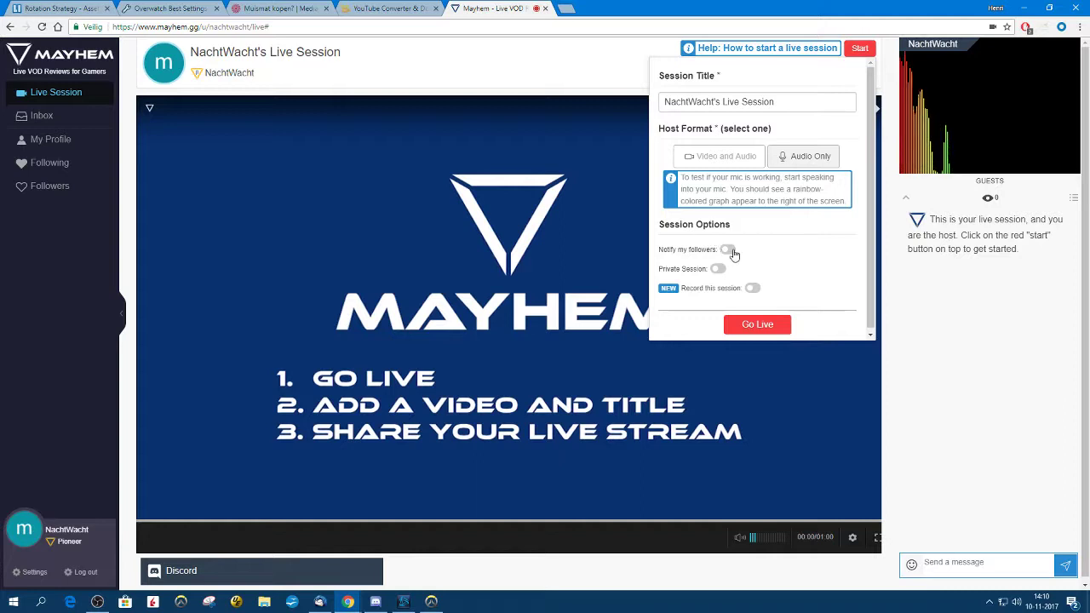
{"action": "left_click", "coordinate": [754, 327]}
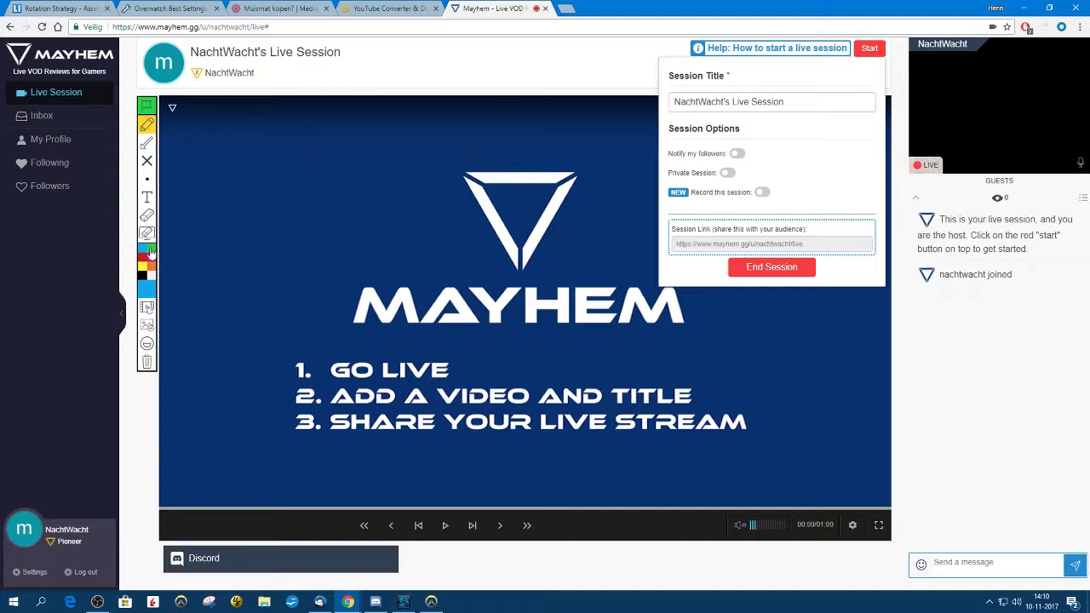
Paste the Cyberninja Genji Silver YouTube link into Change Video and load it into the player
{"action": "left_click", "coordinate": [148, 125]}
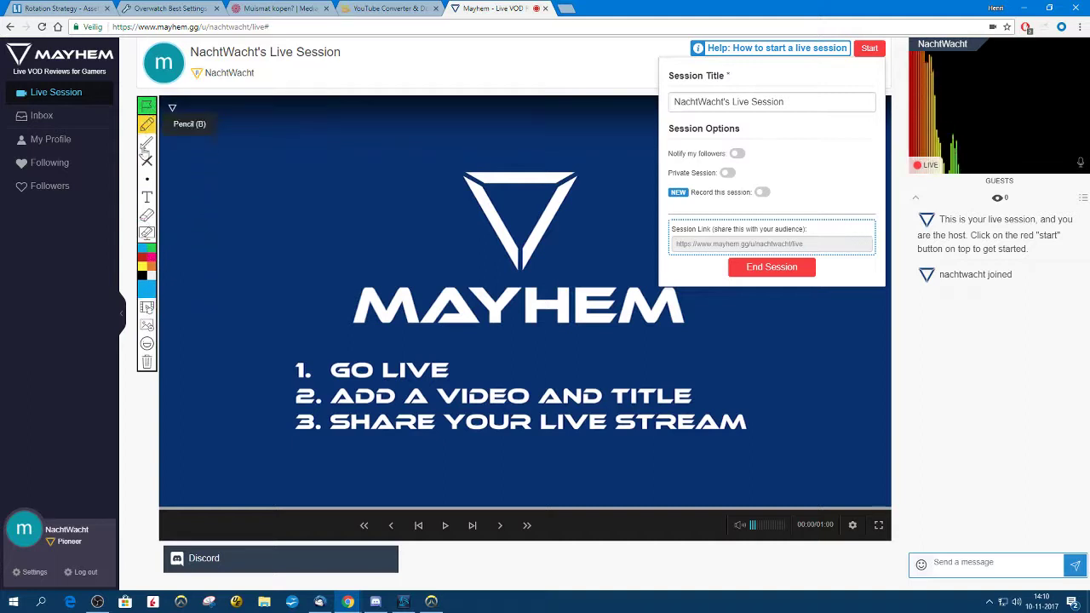
{"action": "left_click", "coordinate": [150, 312]}
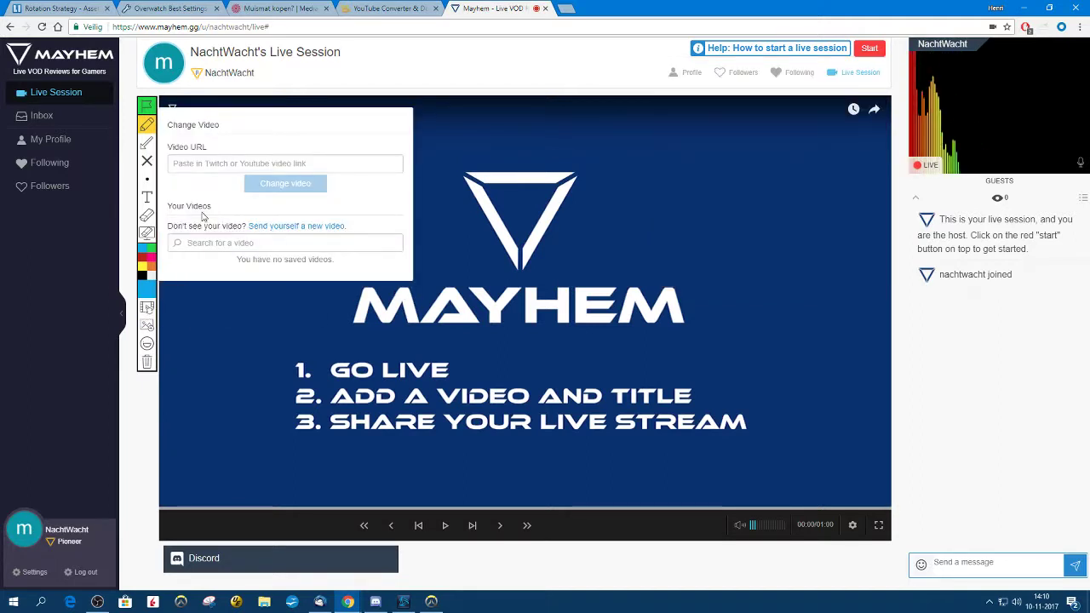
{"action": "left_click", "coordinate": [206, 167]}
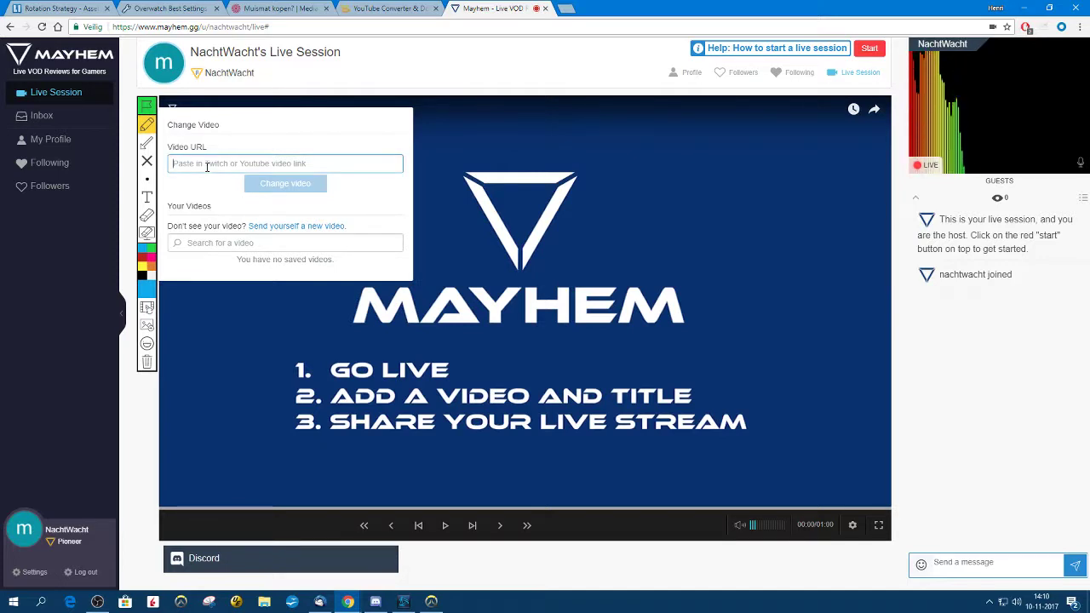
{"action": "type", "text": "https://www.youtube.com/watch?v=kPmPSS2E5Nc"}
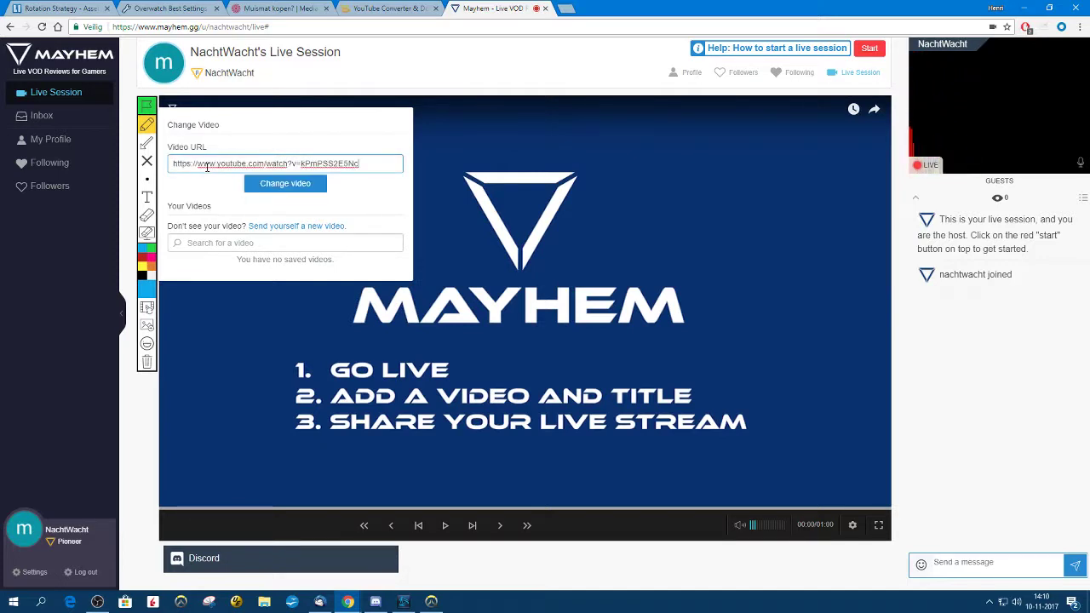
{"action": "left_click", "coordinate": [286, 184]}
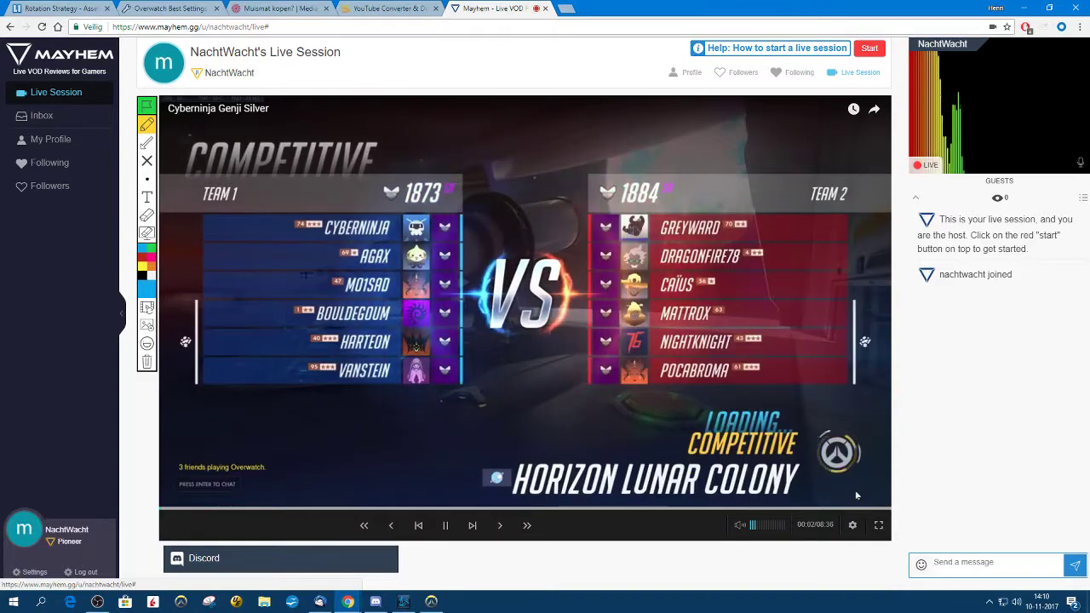
Pause the video, circle CYBERNINJA and AGAX, and arrow from 1873 toward VS
{"action": "left_click", "coordinate": [445, 527]}
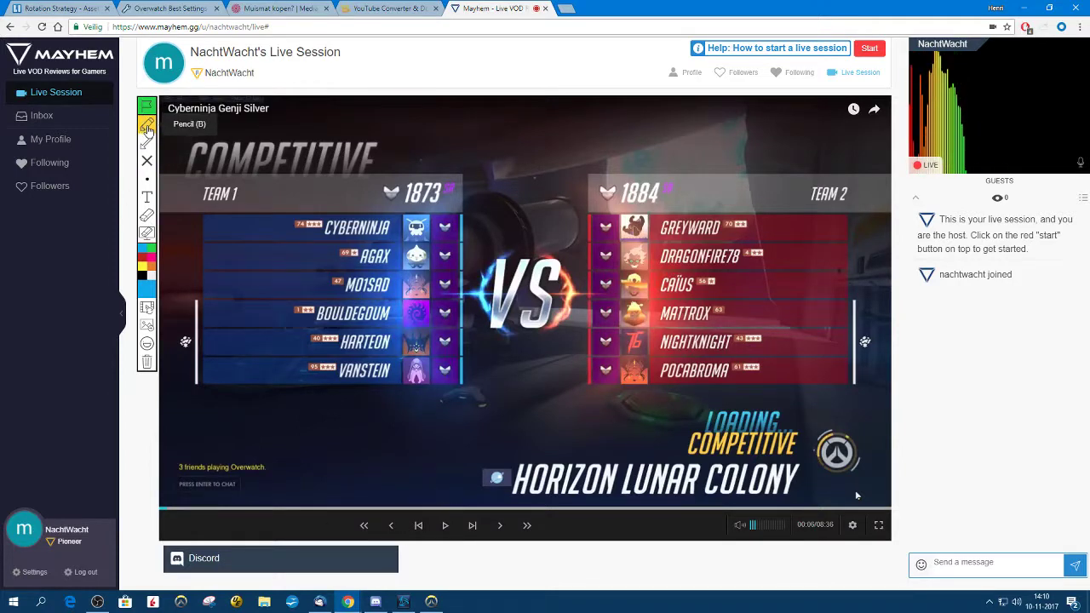
{"action": "left_click", "coordinate": [147, 126]}
{"action": "mouse_move", "coordinate": [311, 269]}
{"action": "left_mouse_down"}
{"action": "mouse_move", "coordinate": [362, 235]}
{"action": "mouse_move", "coordinate": [272, 273]}
{"action": "mouse_move", "coordinate": [371, 299]}
{"action": "left_mouse_up"}
{"action": "left_click", "coordinate": [147, 143]}
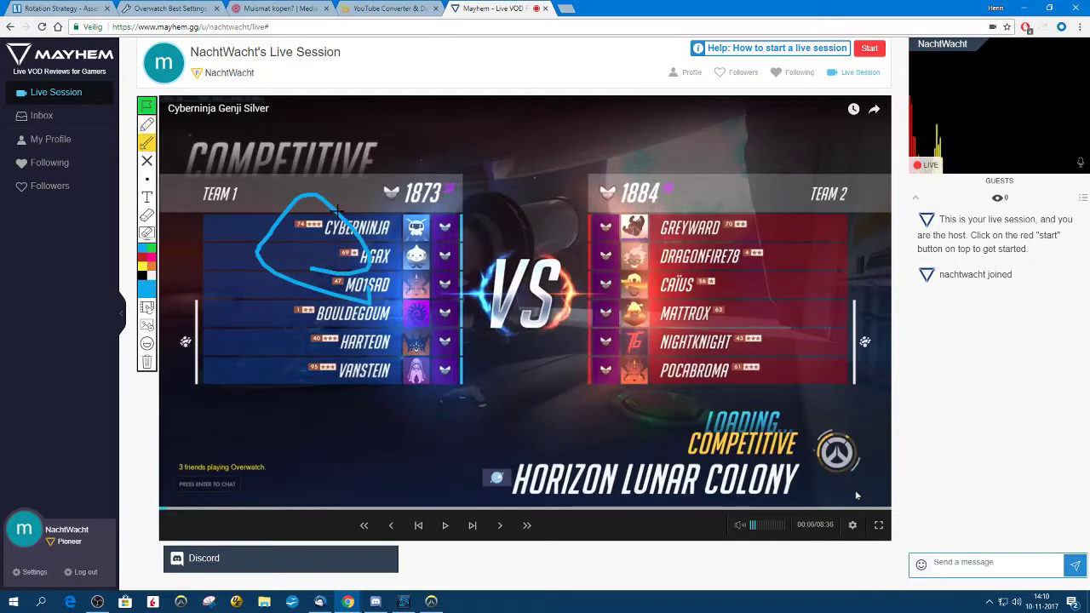
{"action": "mouse_move", "coordinate": [371, 186]}
{"action": "left_mouse_down"}
{"action": "mouse_move", "coordinate": [537, 211]}
{"action": "mouse_move", "coordinate": [519, 219]}
{"action": "left_mouse_up"}
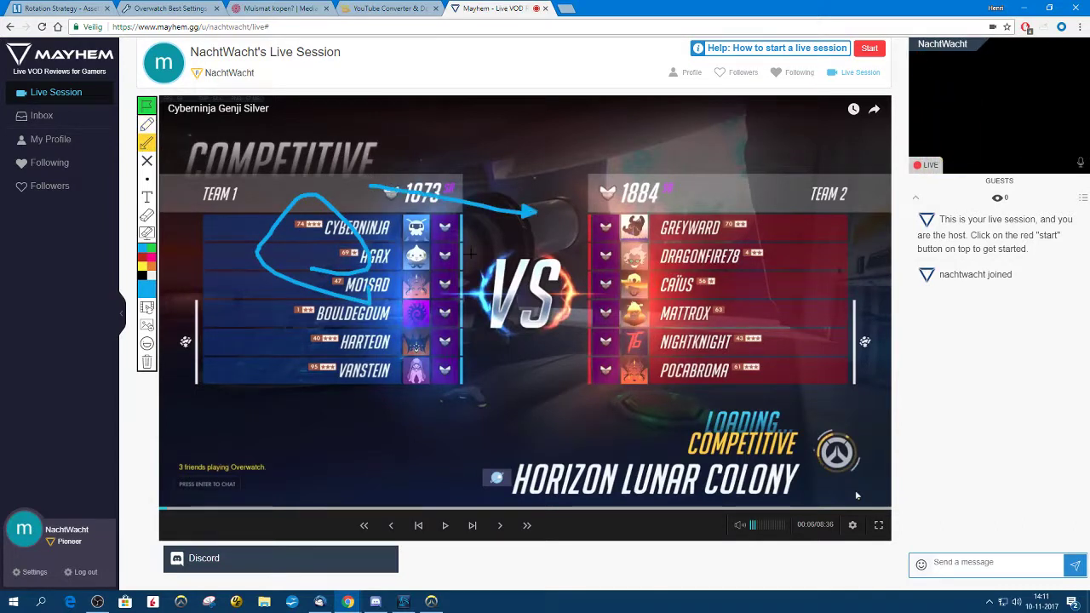
Mark DRAGONFIRE78 and MATTROX with X stamps, erase part of the loop, then clear all drawings
{"action": "left_click", "coordinate": [146, 160]}
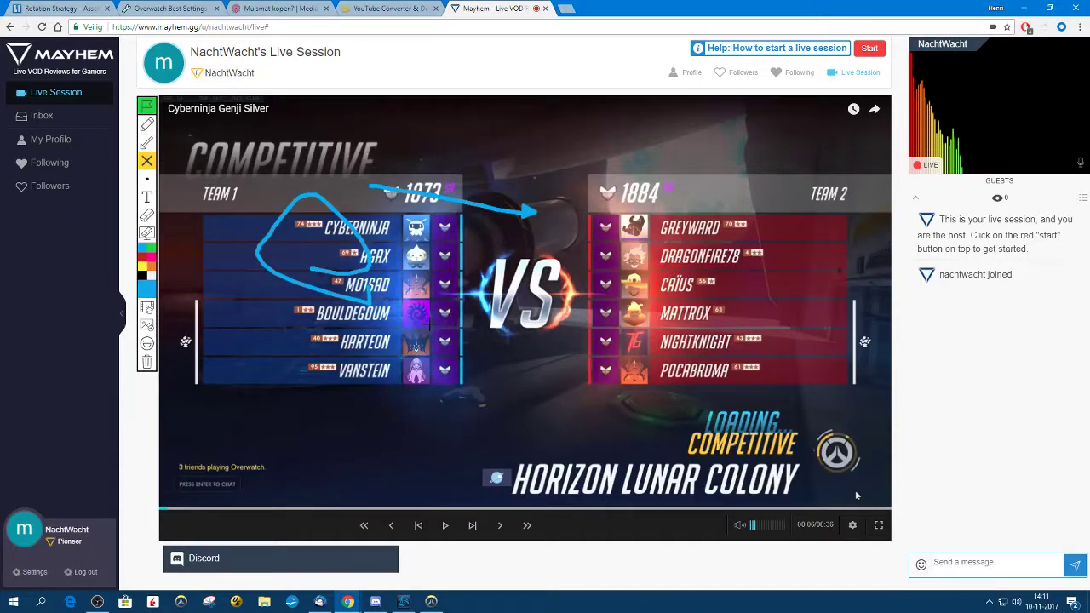
{"action": "left_click", "coordinate": [655, 247]}
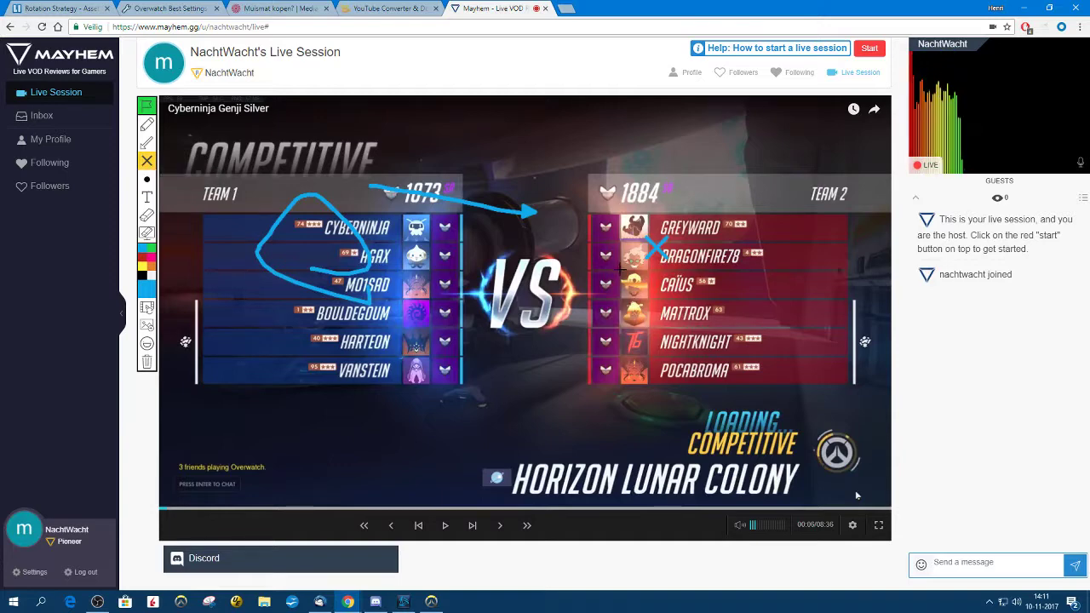
{"action": "left_click", "coordinate": [647, 311]}
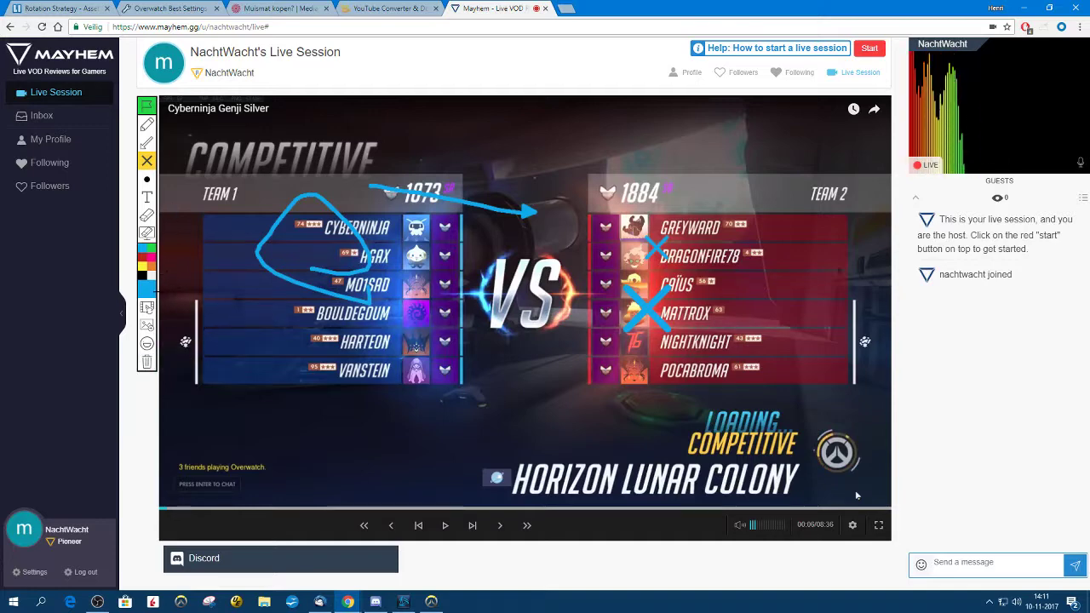
{"action": "left_click", "coordinate": [146, 217]}
{"action": "left_click_drag", "start_coordinate": [284, 210], "coordinate": [328, 203]}
{"action": "left_click", "coordinate": [147, 231]}
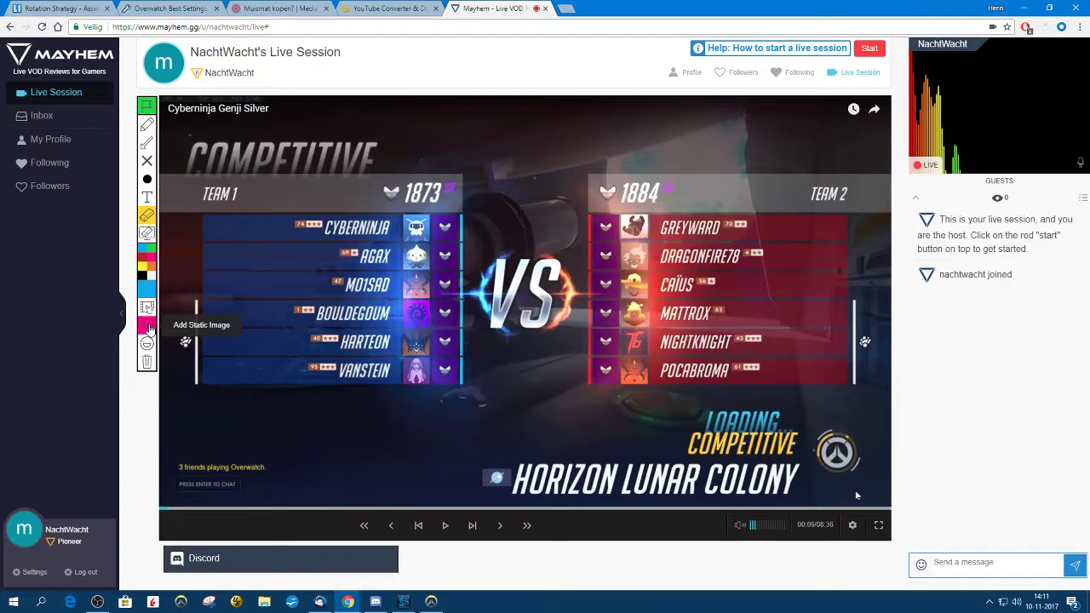
{"action": "left_click", "coordinate": [149, 328]}
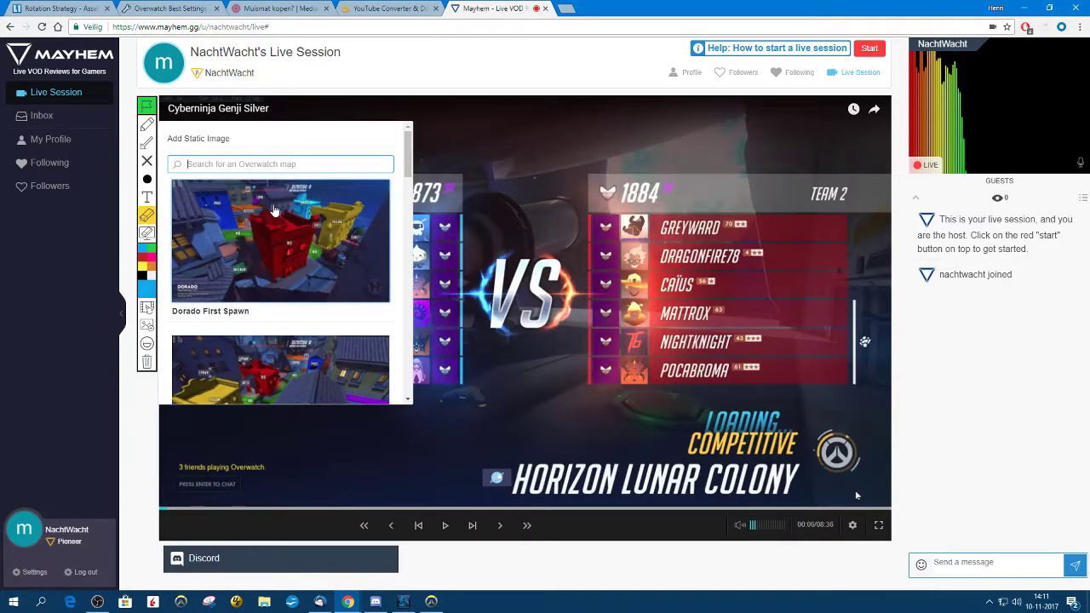
{"action": "type", "text": "hol"}
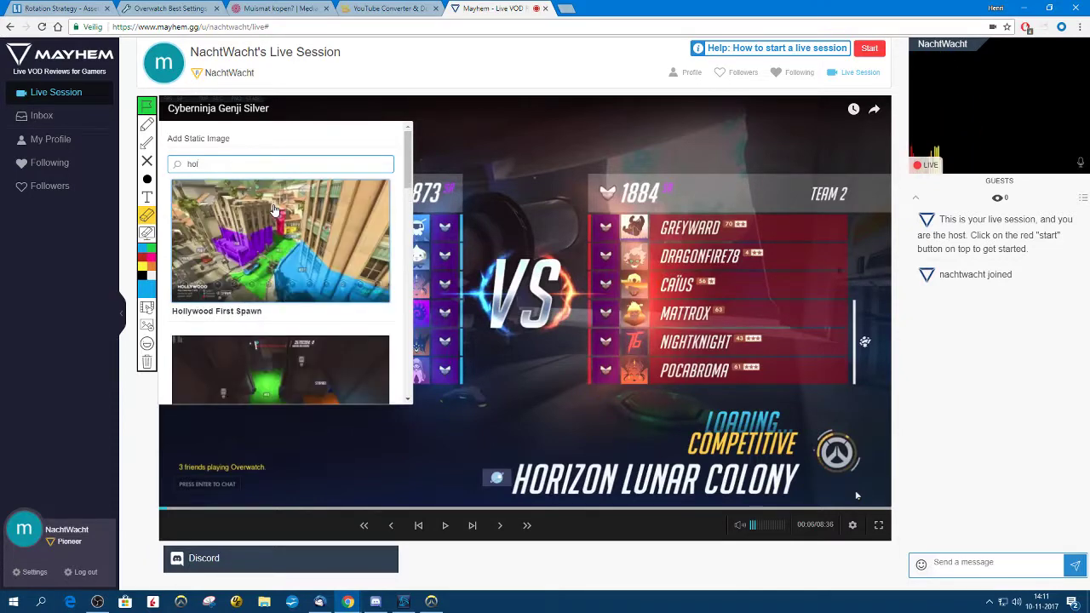
{"action": "left_click", "coordinate": [253, 252]}
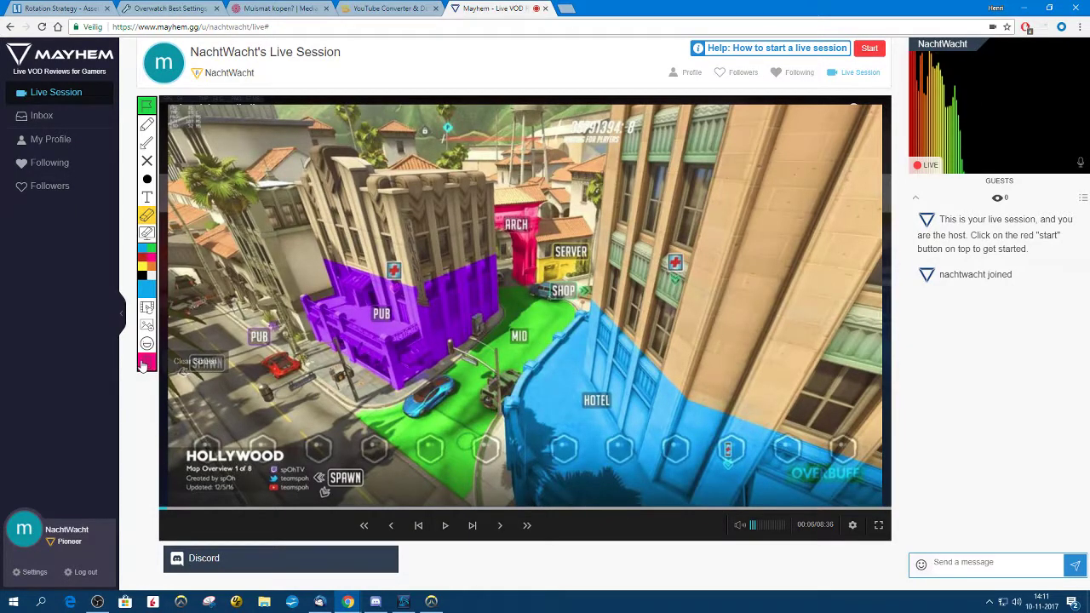
{"action": "left_click", "coordinate": [145, 364]}
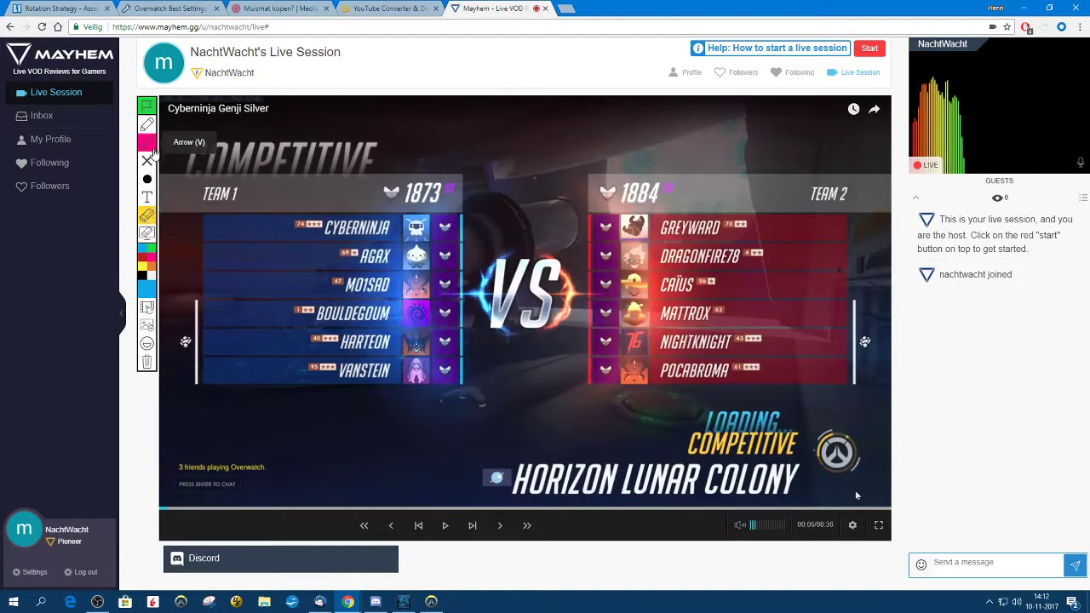
Resume to hero select, draw a freehand loop over the left players, pause at 00:15, and open the change-video form
{"action": "left_click", "coordinate": [445, 526]}
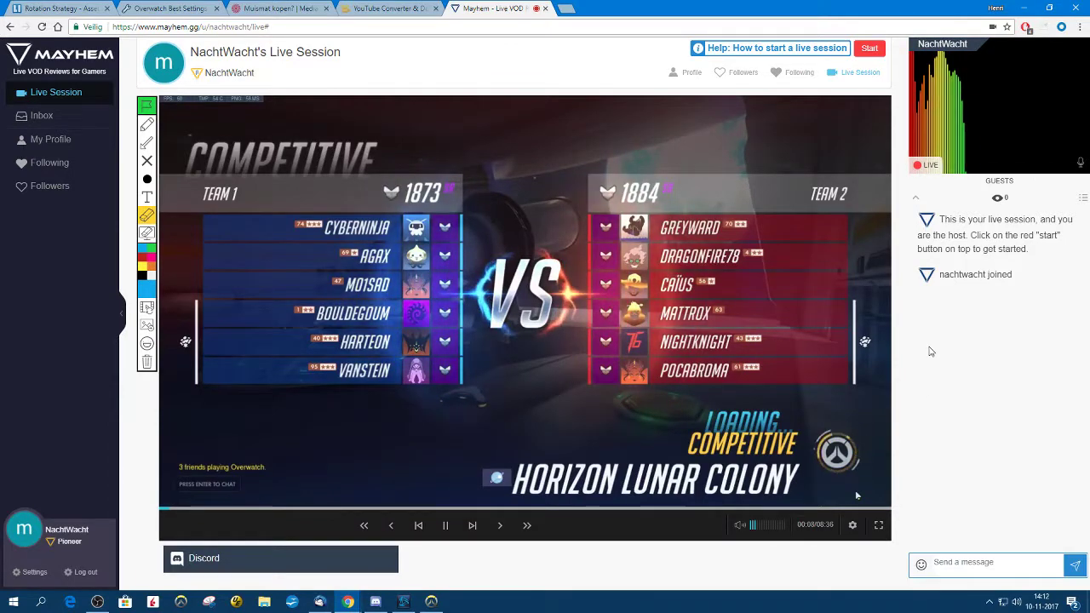
{"action": "left_click", "coordinate": [147, 125]}
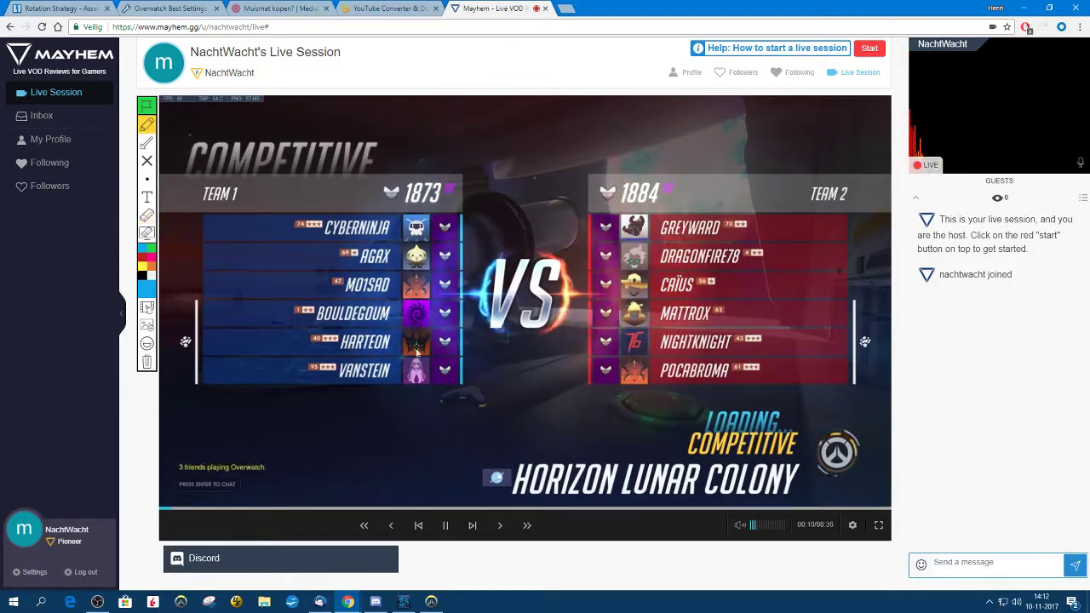
{"action": "mouse_move", "coordinate": [374, 249]}
{"action": "left_mouse_down"}
{"action": "mouse_move", "coordinate": [320, 306]}
{"action": "mouse_move", "coordinate": [328, 338]}
{"action": "mouse_move", "coordinate": [425, 342]}
{"action": "left_mouse_up"}
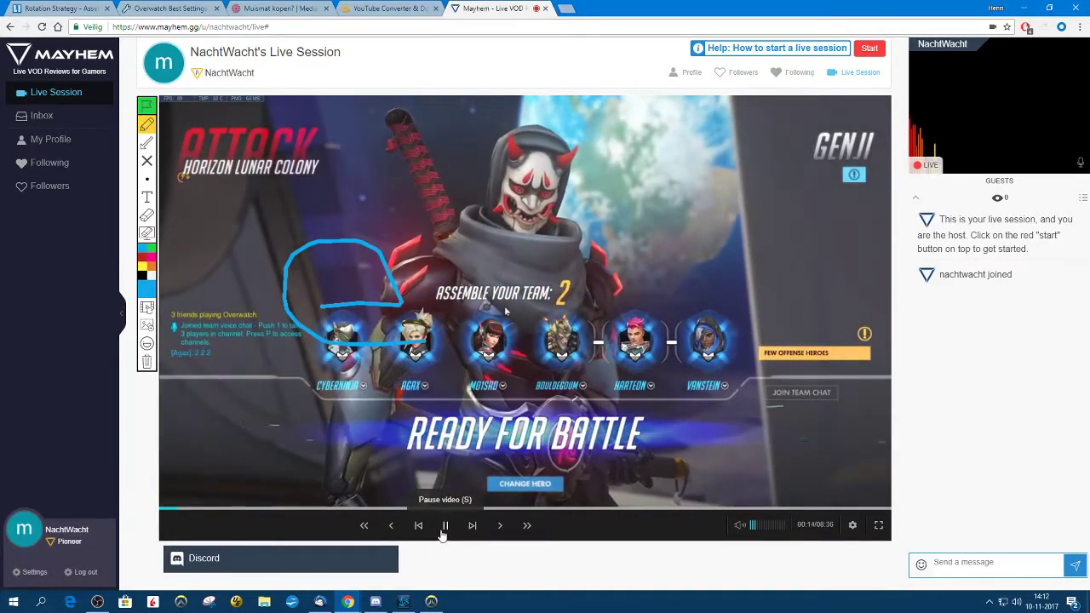
{"action": "left_click", "coordinate": [443, 527]}
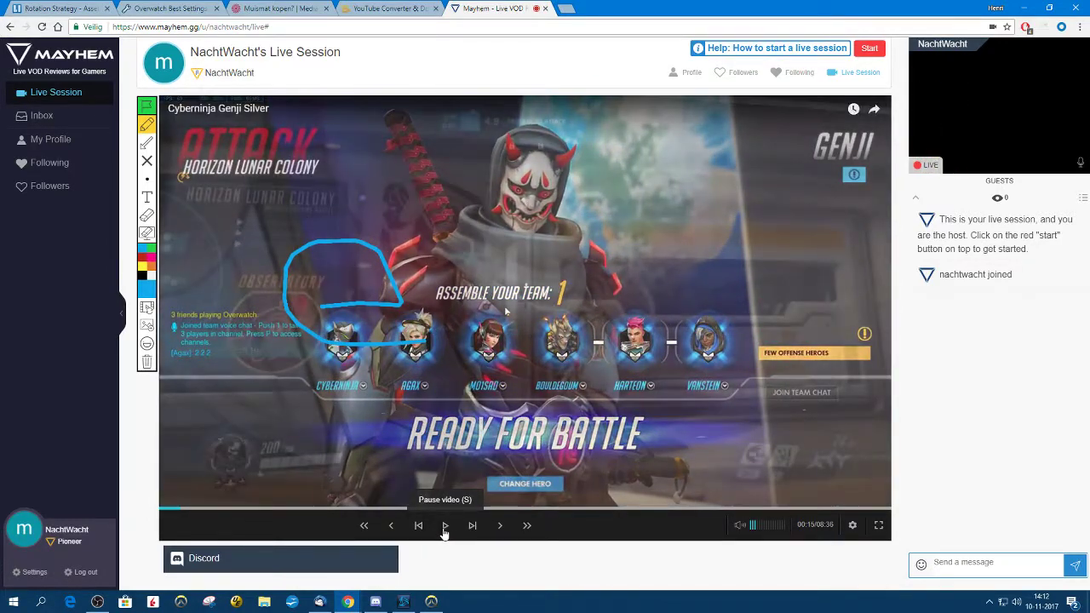
{"action": "left_click", "coordinate": [147, 312]}
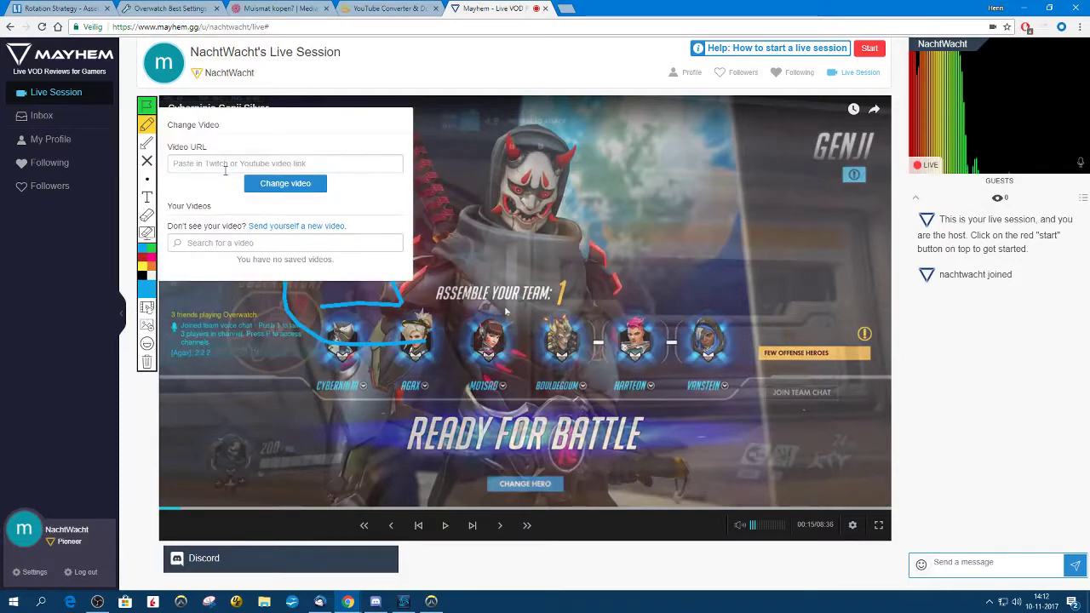